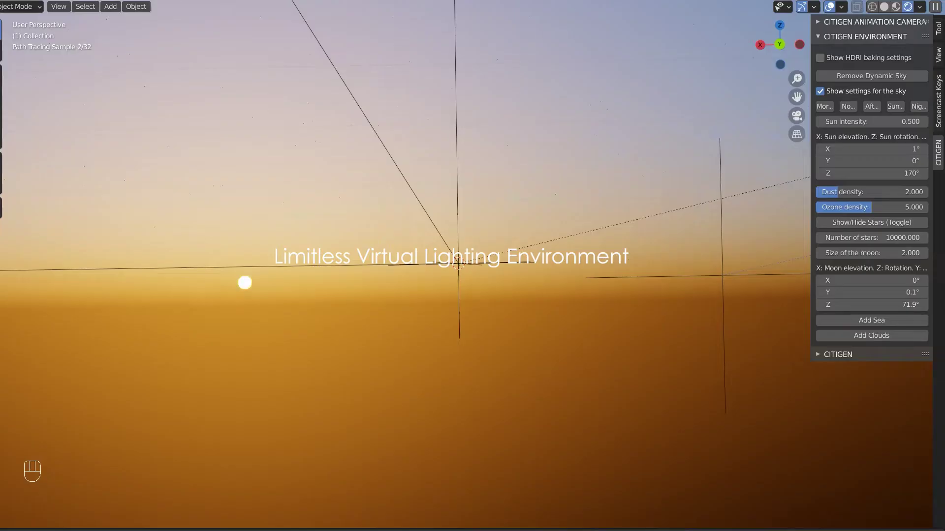
- Add clouds to the dynamic sky and lower the sun elevation to 0°
left_click(871, 335)
left_click(821, 150)
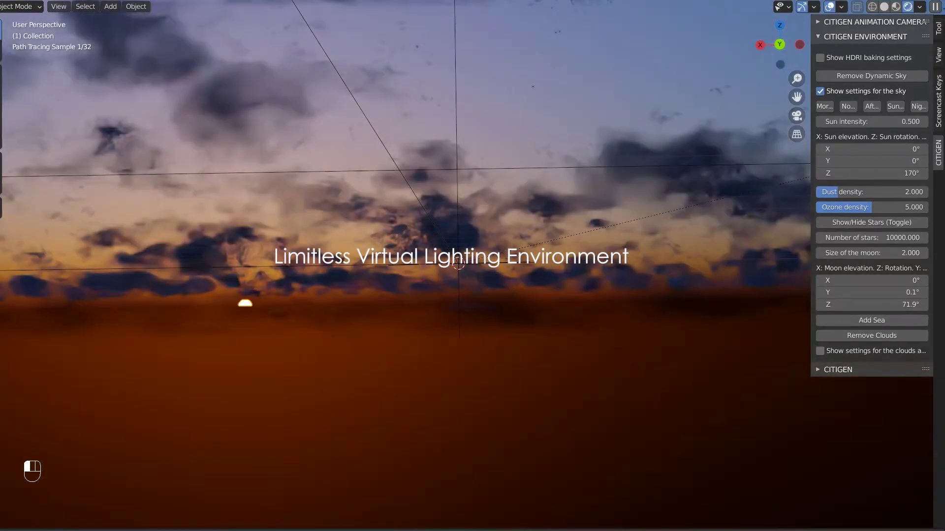
- Add a sea to the environment, switching the viewport to solid shading and back to rendered shading
left_click(829, 7)
left_click(871, 321)
left_click(884, 7)
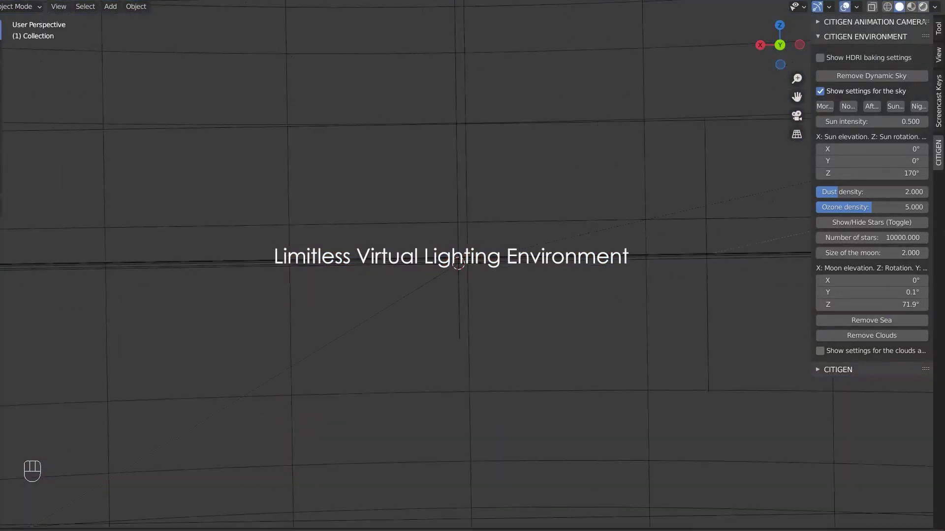
left_click(907, 7)
- Show the cloud settings and apply the Morning preset to the sky
left_click(820, 351)
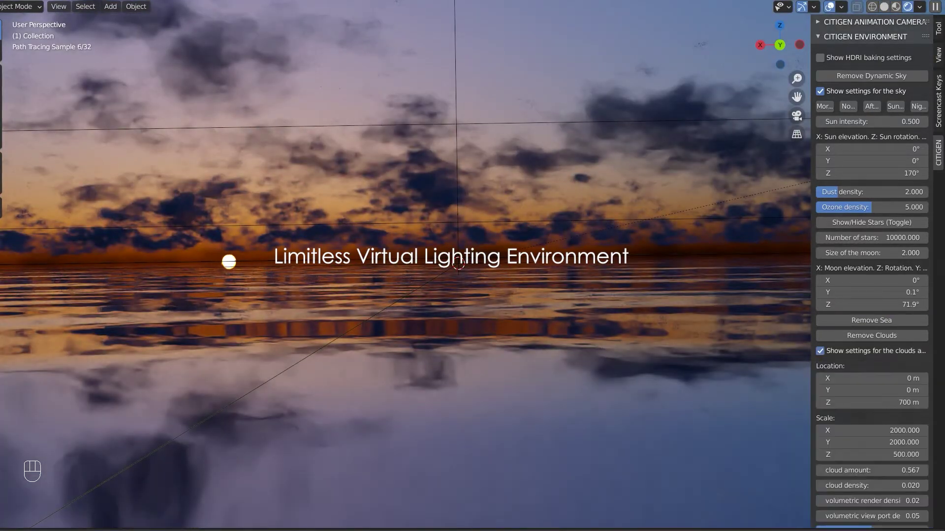
scroll(871, 443, "down", 4)
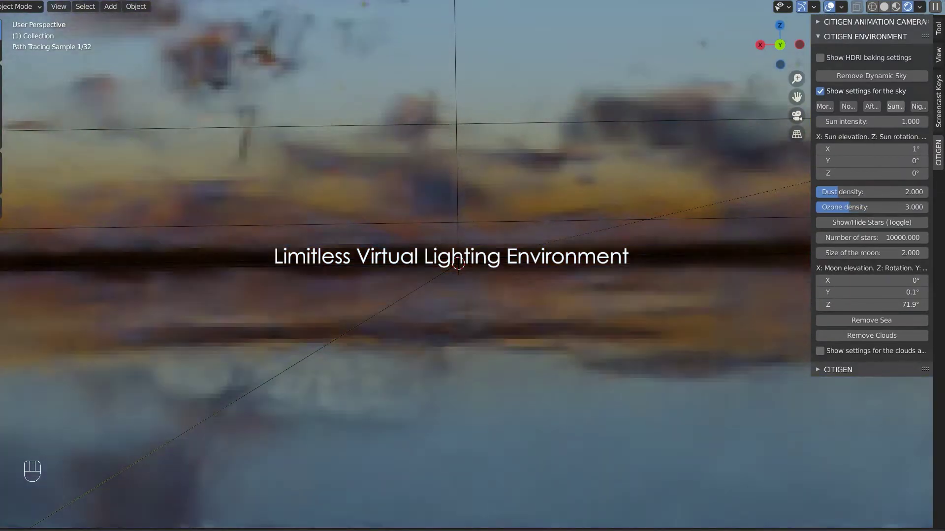
left_click(824, 106)
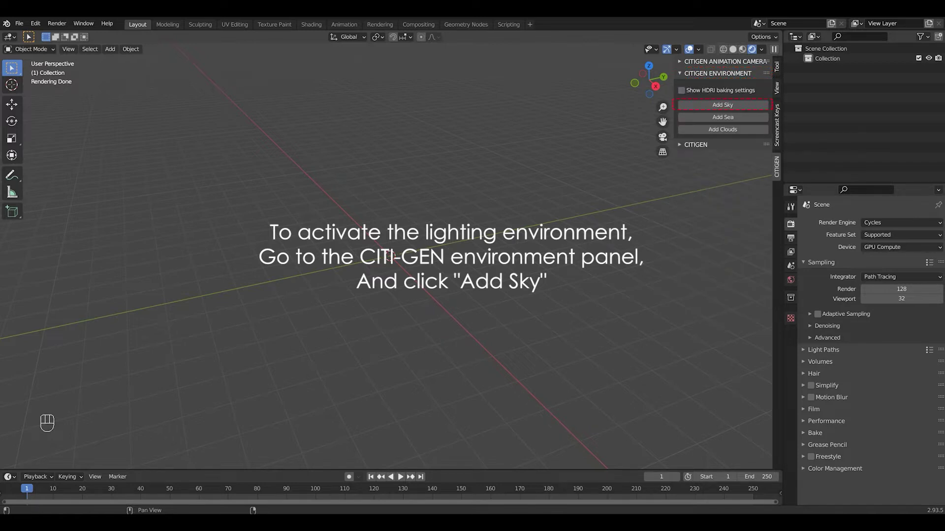
- Add the CITIGEN dynamic sky to the empty scene and show its settings
left_click(721, 105)
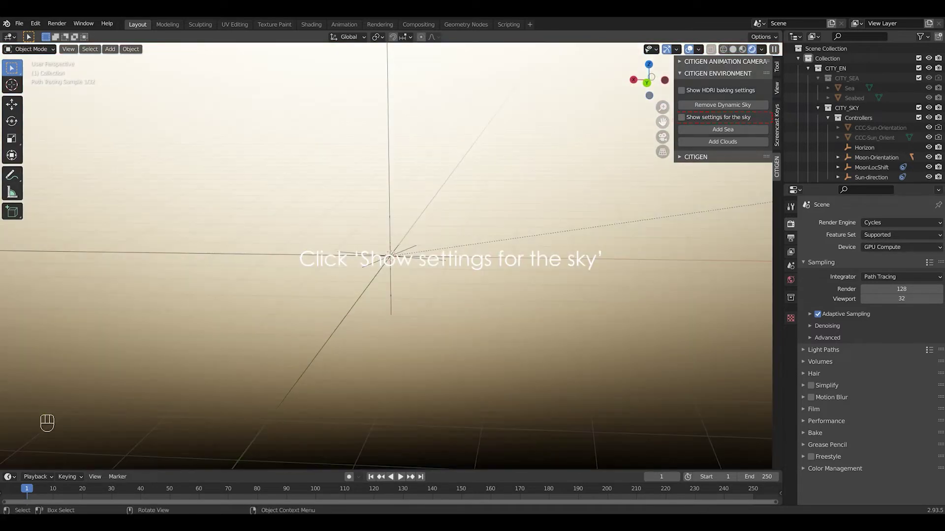
left_click(682, 118)
- Set the sun elevation first to 5° and finally to 1°
left_click(722, 164)
type("5")
key("Return")
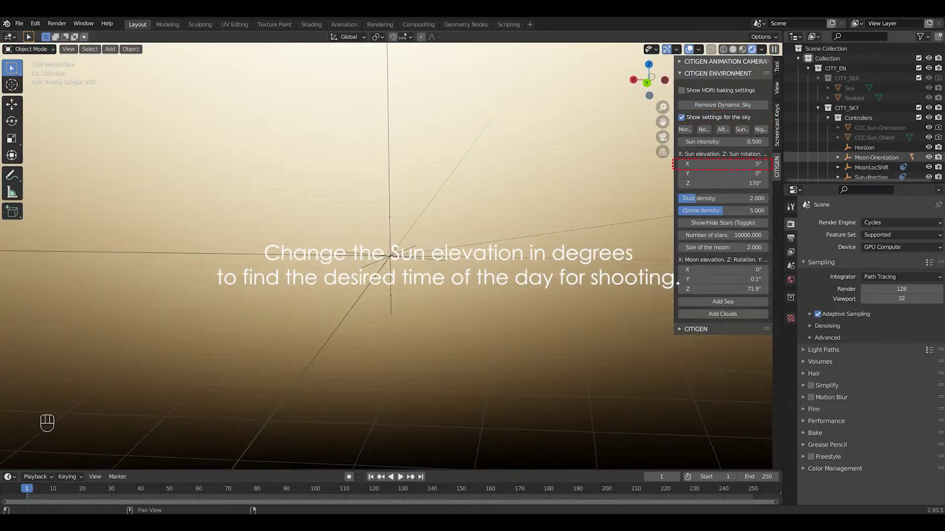
left_click(722, 164)
type("1")
key("Return")
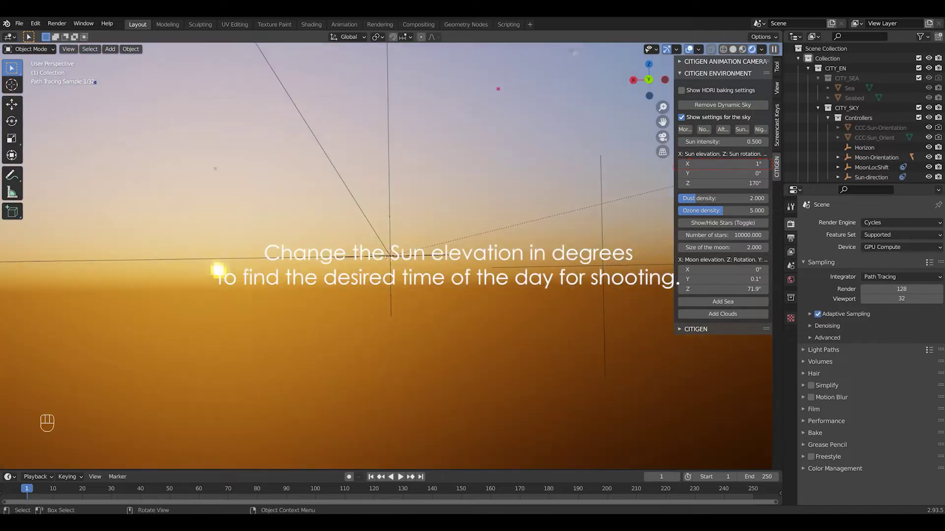
- Add clouds to the environment and lower the sun elevation to 0°
left_click(723, 314)
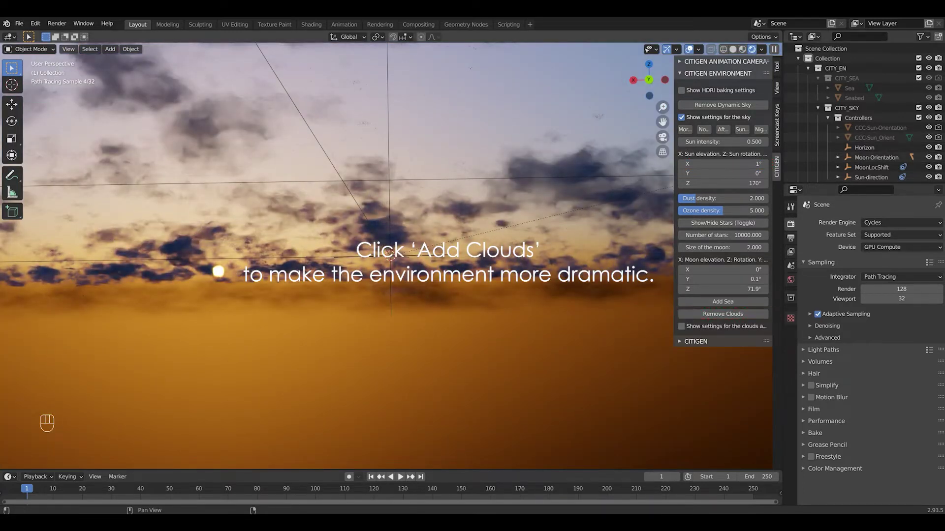
left_click(684, 164)
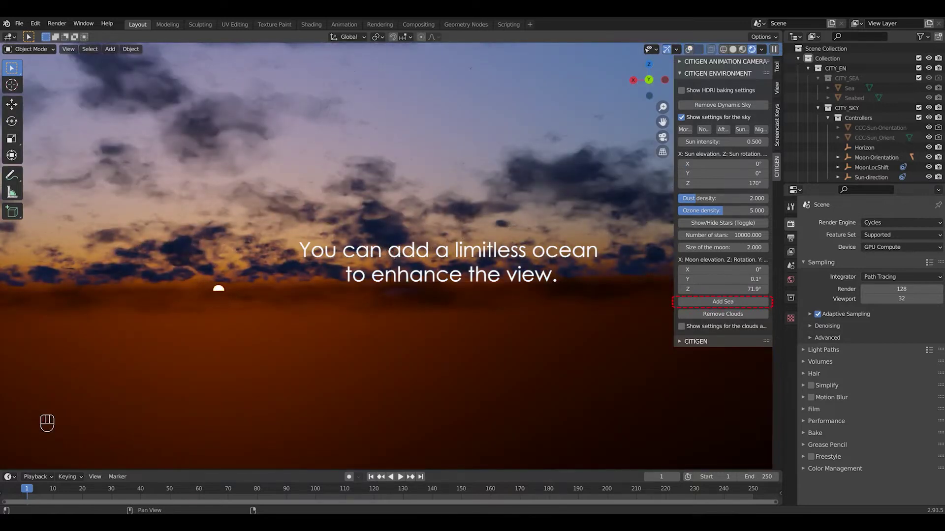
- Add a sea with the overlays hidden, using solid shading temporarily before restoring the overlays and rendered shading
left_click(689, 49)
left_click(723, 301)
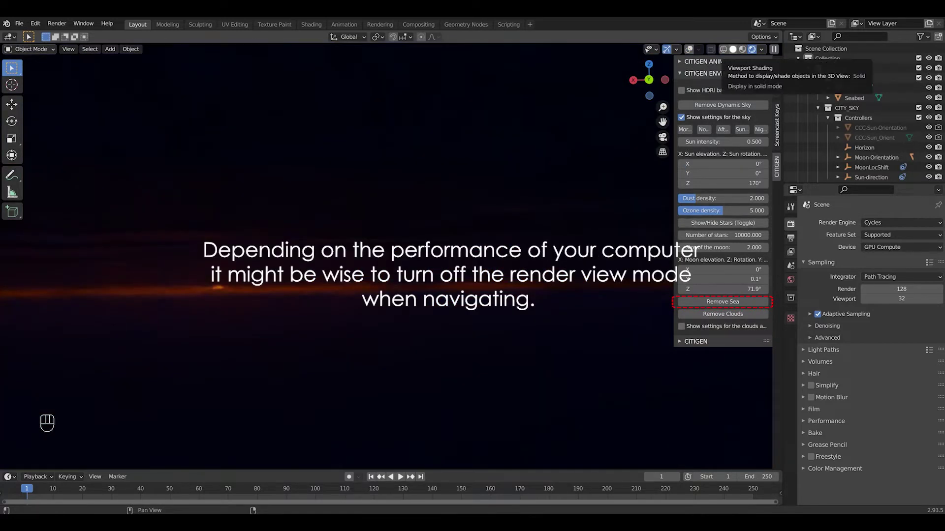
left_click(733, 49)
left_click(701, 49)
left_click(764, 49)
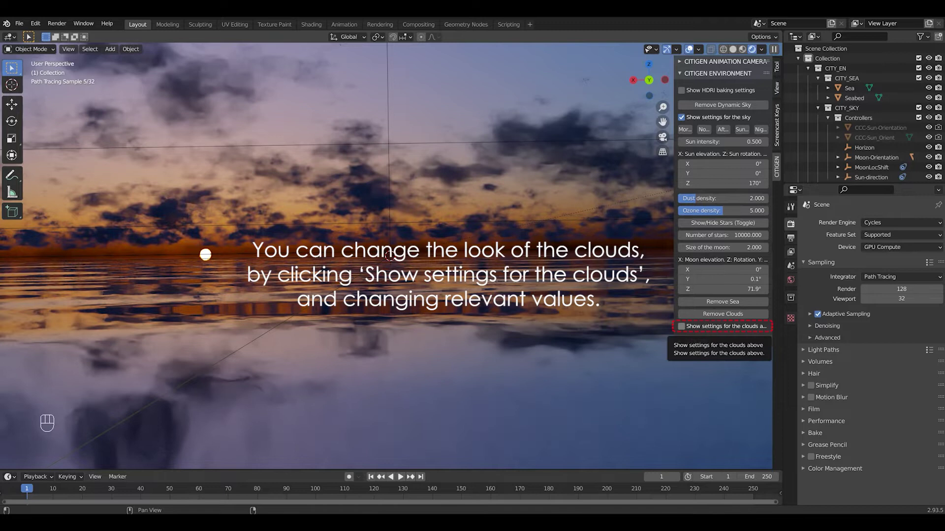
- Show the cloud settings, examine the location, scale, amount and density options, and hide the settings again
left_click(682, 326)
scroll(738, 398, "down", 3)
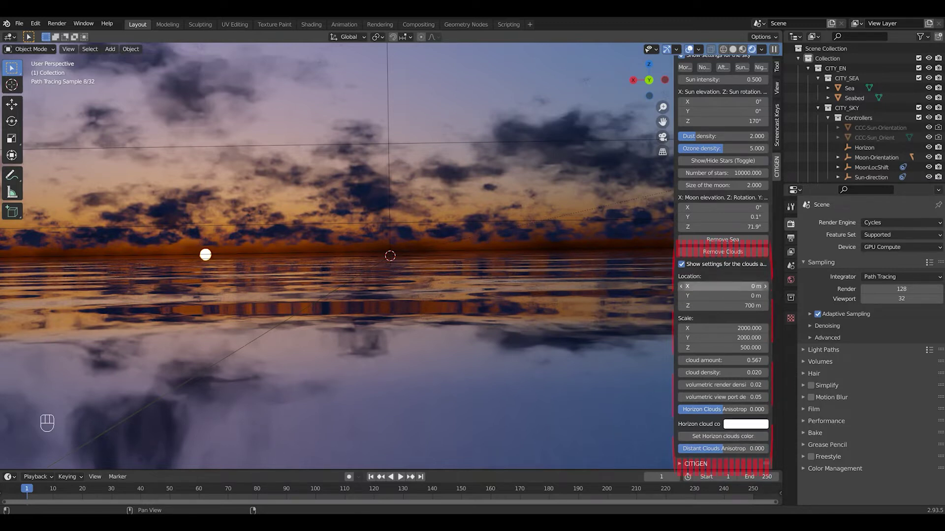
left_click(682, 265)
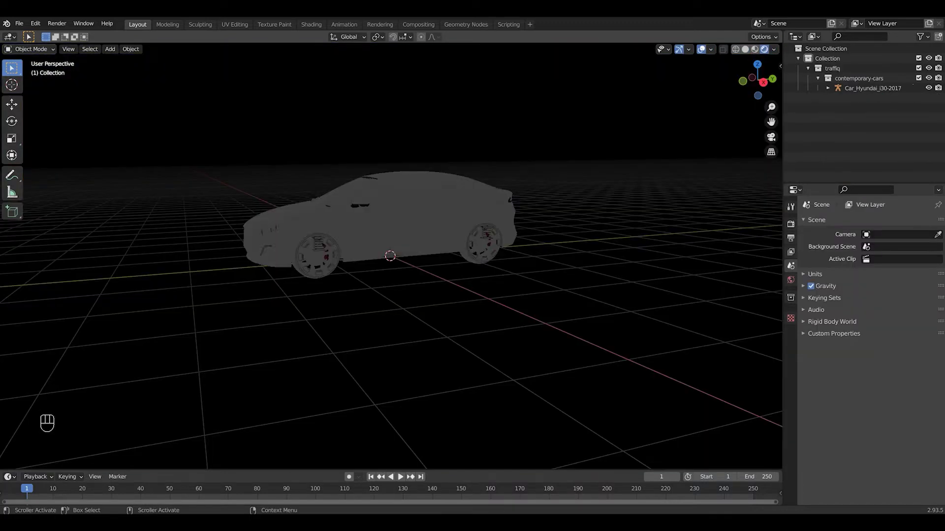
- Set the car scene's render engine to Cycles with GPU Compute and show the viewport sidebar
left_click(901, 222)
left_click(886, 257)
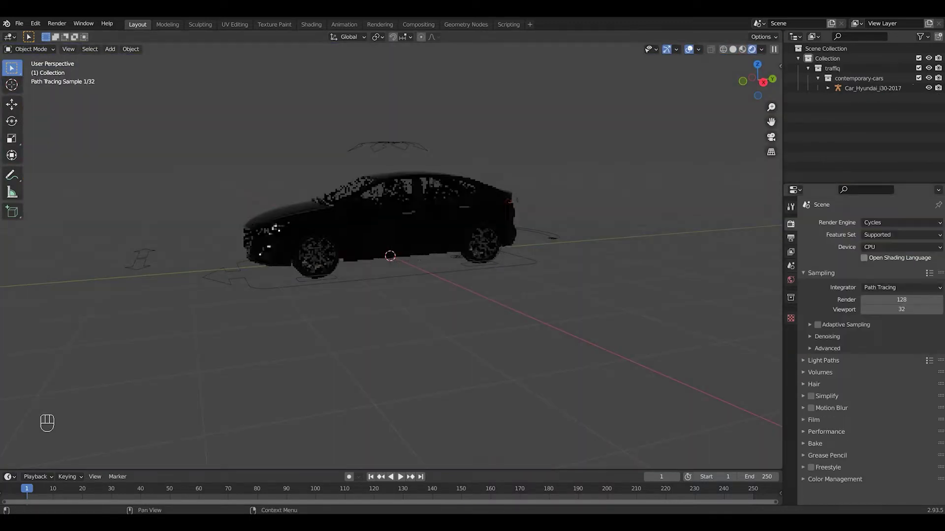
left_click(901, 247)
left_click(885, 268)
key("n")
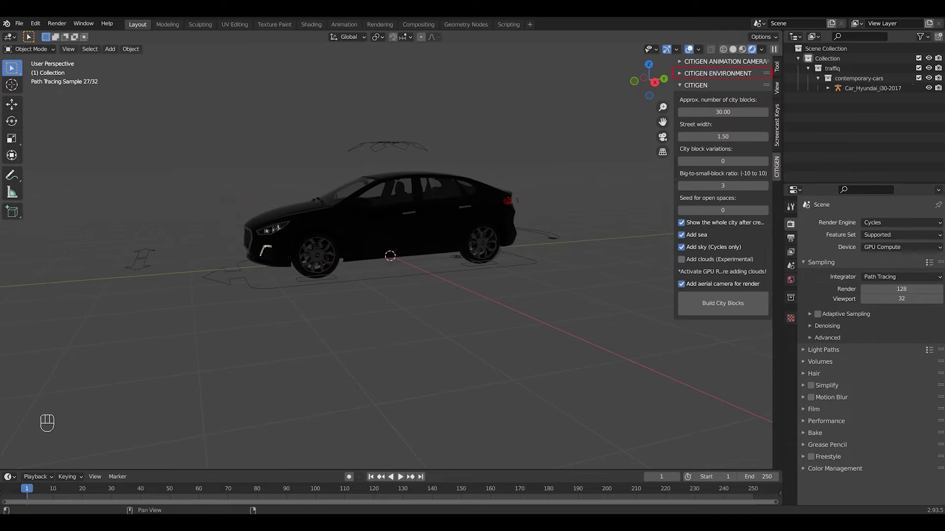
- Add the CITIGEN dynamic sky, sea and clouds around the car
left_click(696, 85)
left_click(717, 73)
left_click(722, 105)
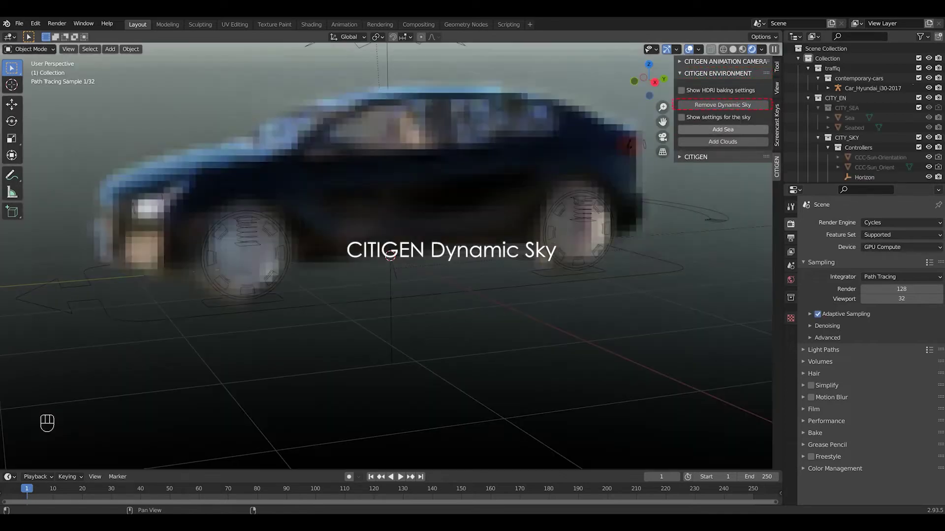
left_click(723, 129)
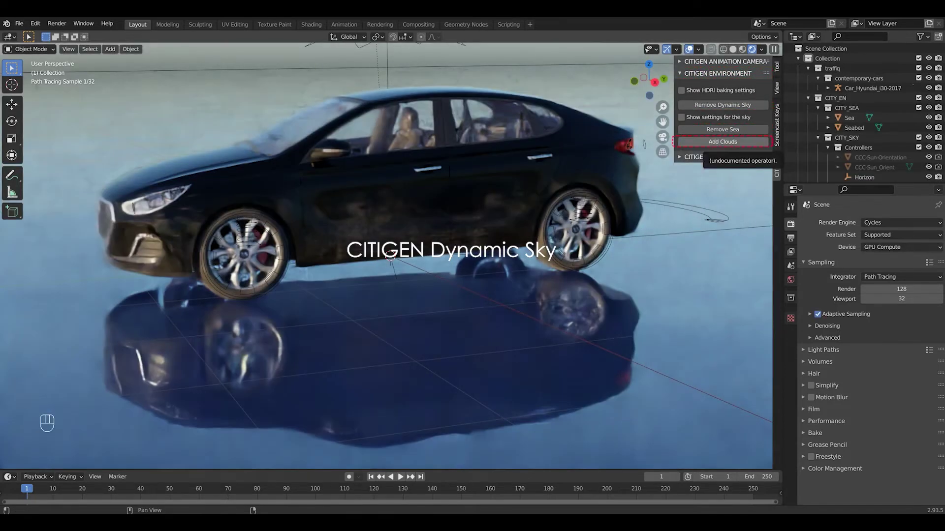
left_click(722, 142)
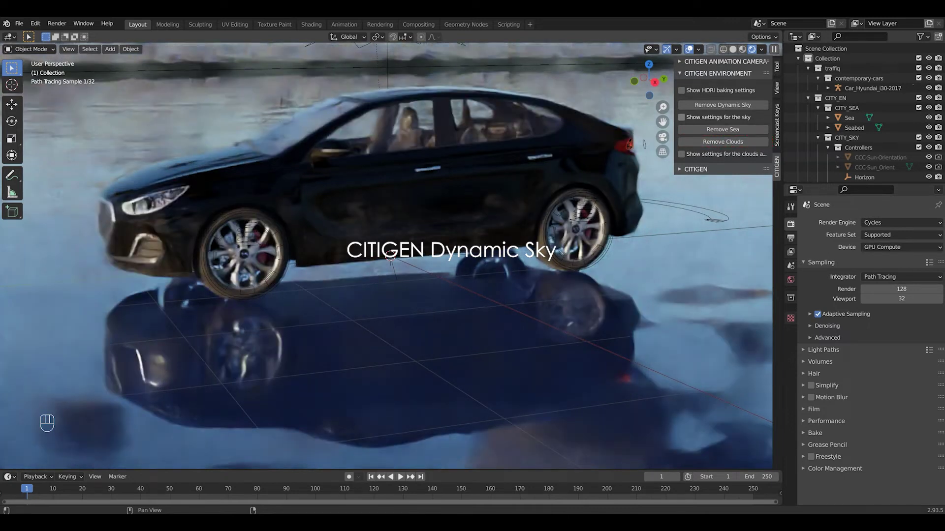
- Show the sky settings and set the sun intensity to 0.5
left_click(682, 117)
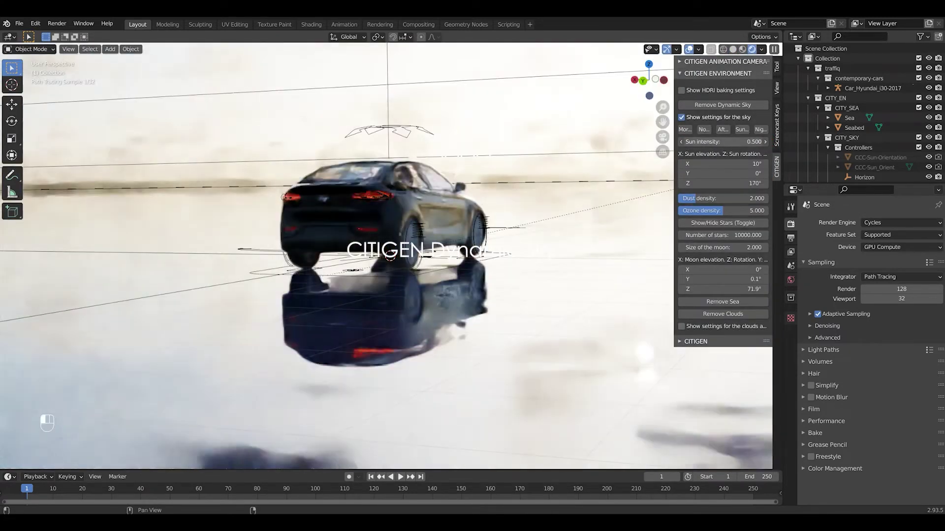
left_click_drag(723, 141, 699, 164)
left_click(722, 142)
type("0.5")
key("Return")
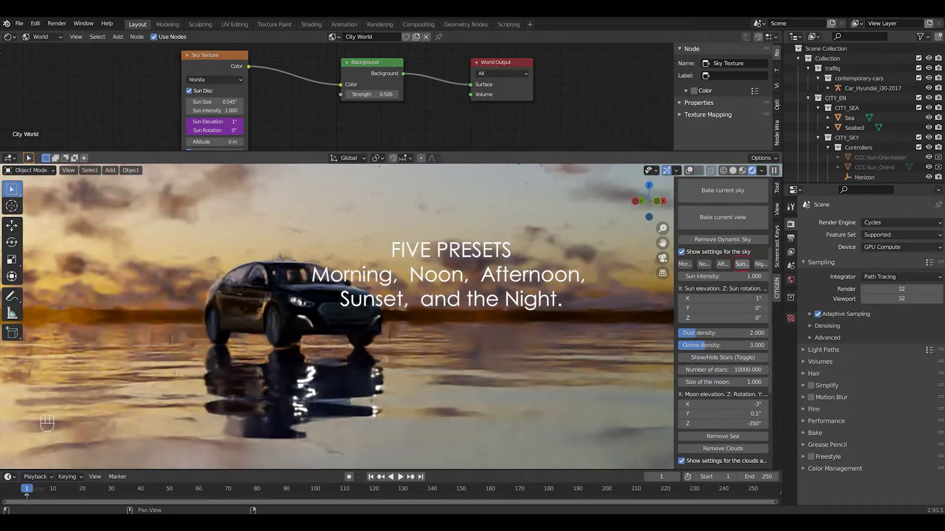
- Apply the Night preset to the dynamic sky
left_click(760, 264)
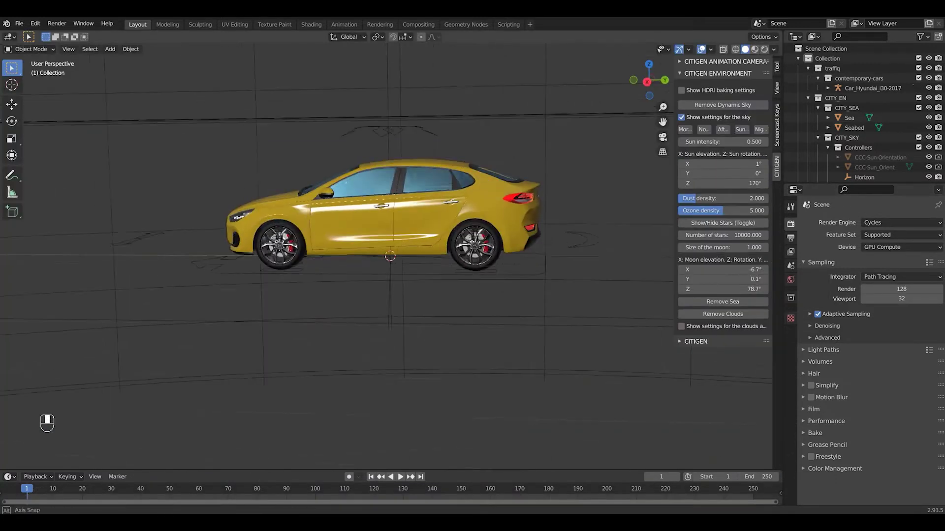
- Switch to rendered shading and rotate the moon around Z to -361°
middle_click_drag(390, 256, 399, 253)
left_click_drag(723, 289, 738, 289)
left_click(764, 48)
middle_click_drag(390, 256, 388, 297, "shift")
left_click(722, 313)
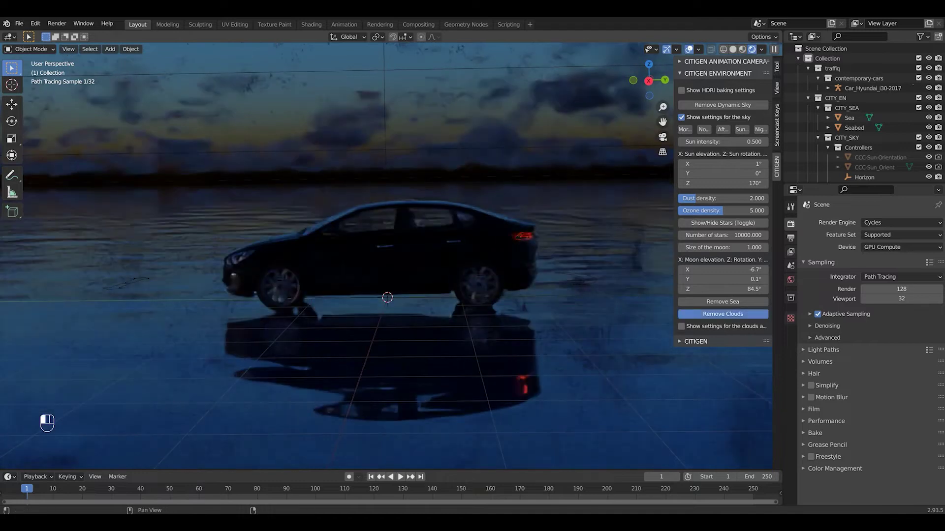
left_click_drag(723, 289, 738, 289)
middle_click_drag(387, 256, 364, 256)
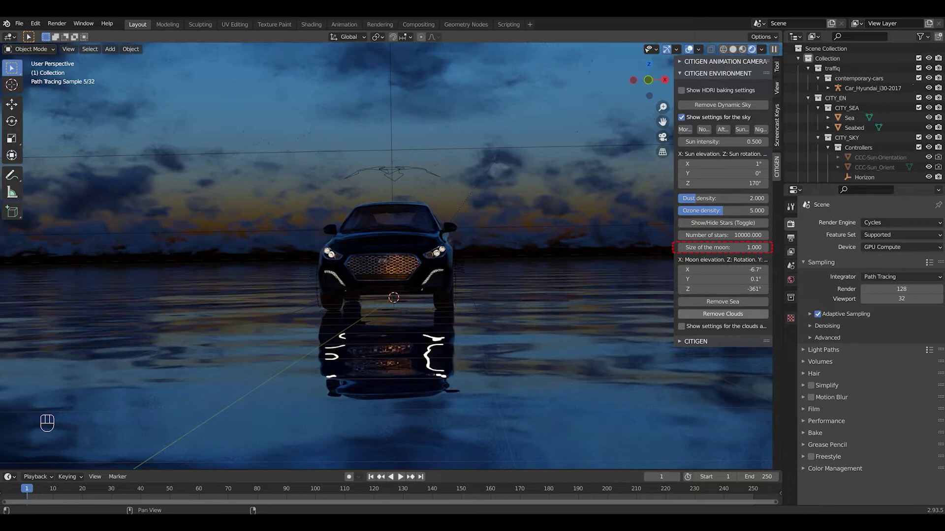
- Hide the viewport overlays and set the moon's Z rotation to -350°
left_click(689, 49)
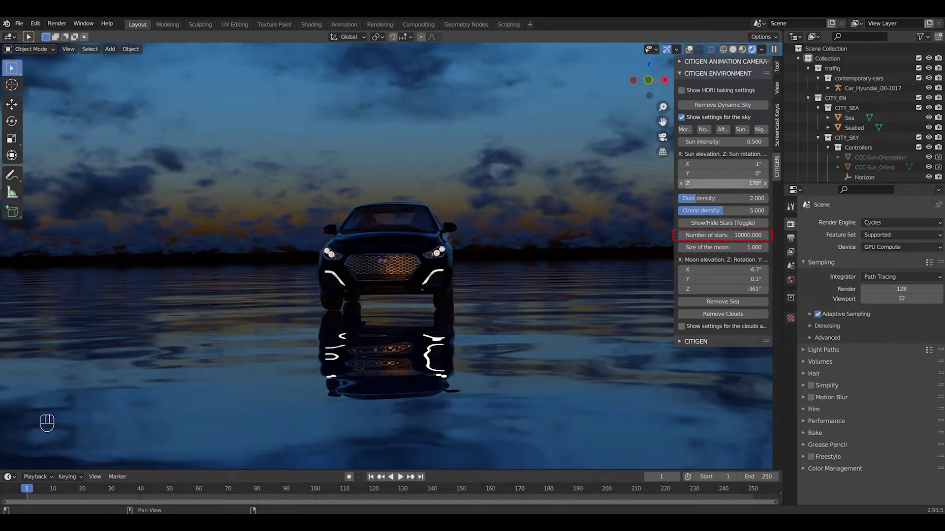
left_click_drag(692, 289, 746, 289)
- Lower the sun elevation to -2° and adjust the moon's elevation
left_click_drag(723, 164, 716, 164)
left_click(681, 164)
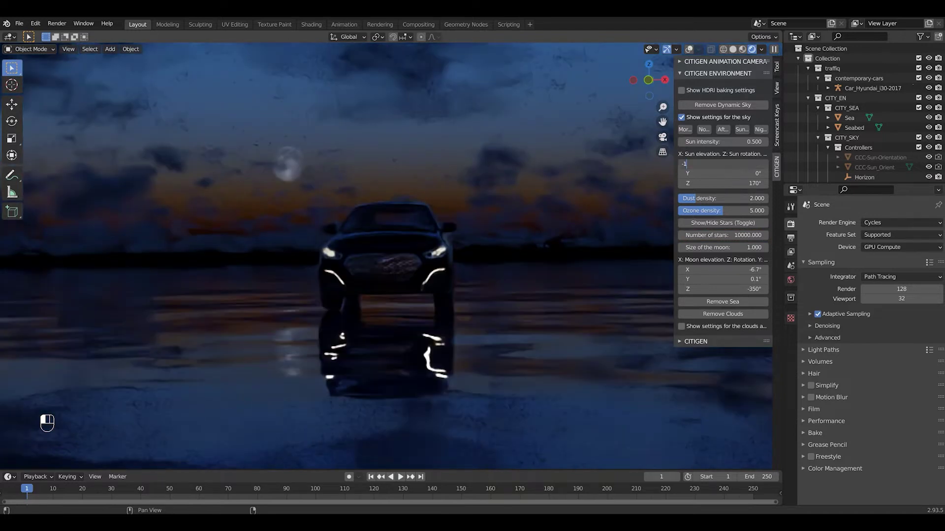
left_click(681, 164)
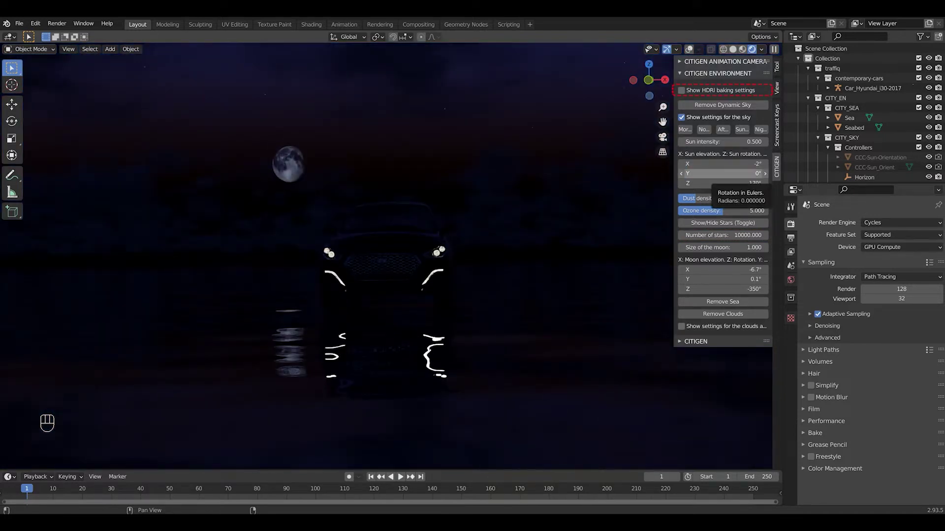
left_click_drag(713, 269, 735, 270)
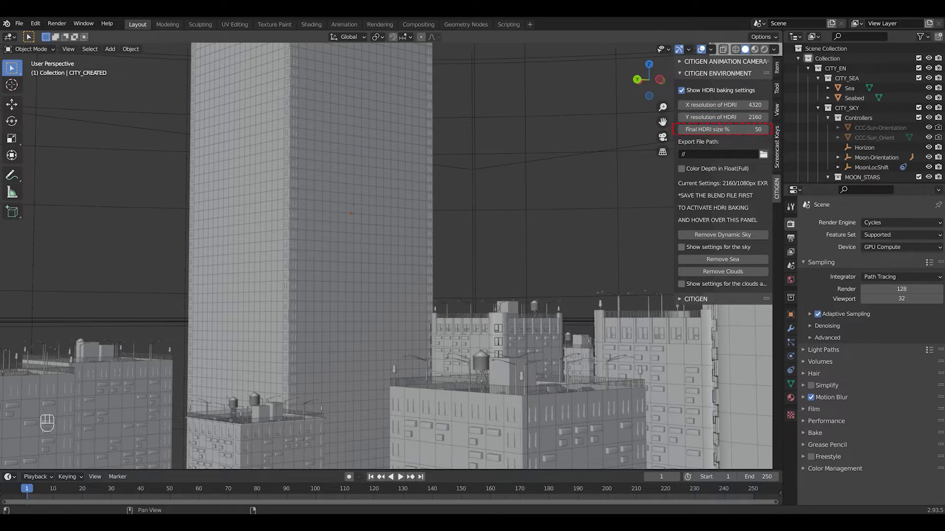
- Set the final HDRI size to 400% and widen the sidebar slightly
left_click(722, 129)
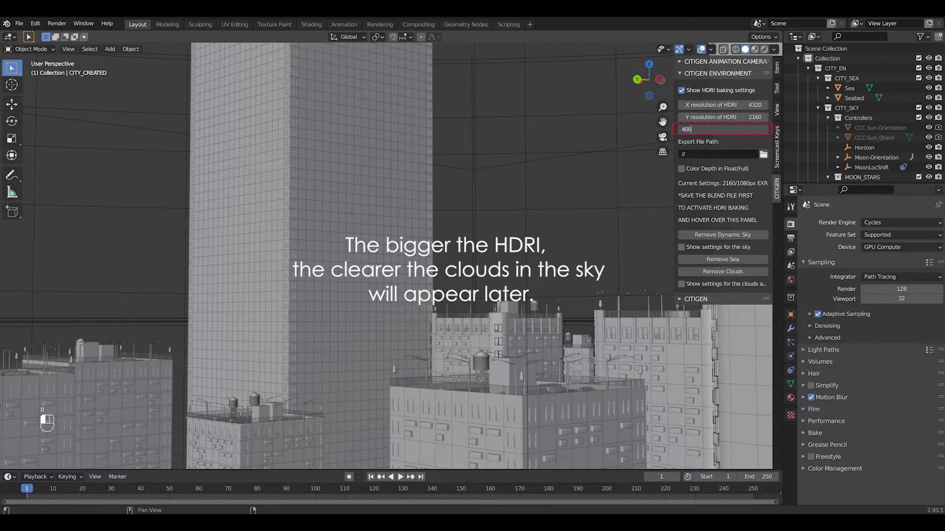
key("Return")
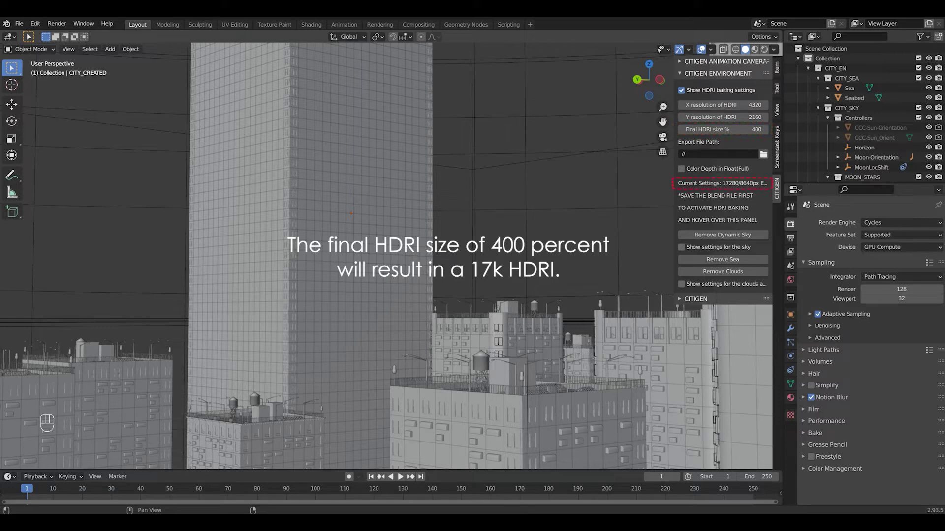
left_click_drag(674, 184, 668, 183)
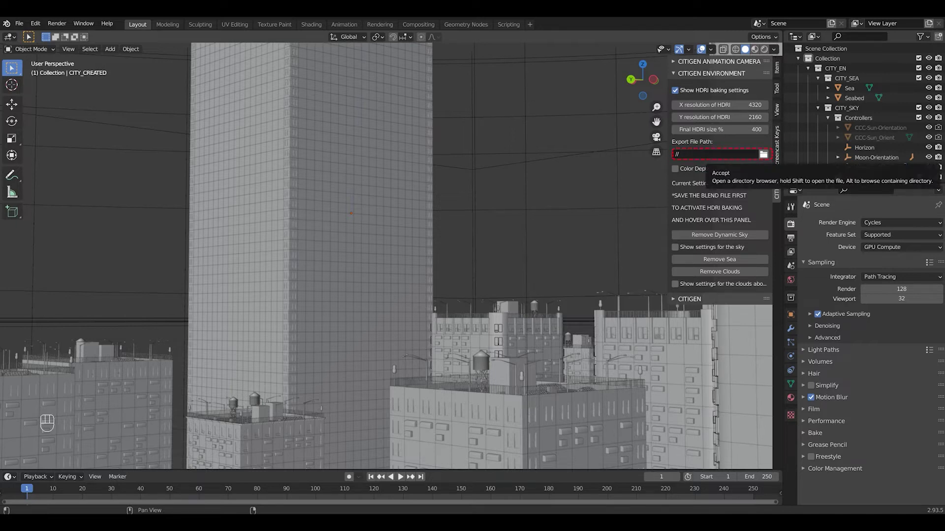
- Browse for the HDRI export folder without choosing one, and try the Color Depth in Float (Full) option
left_click(763, 154)
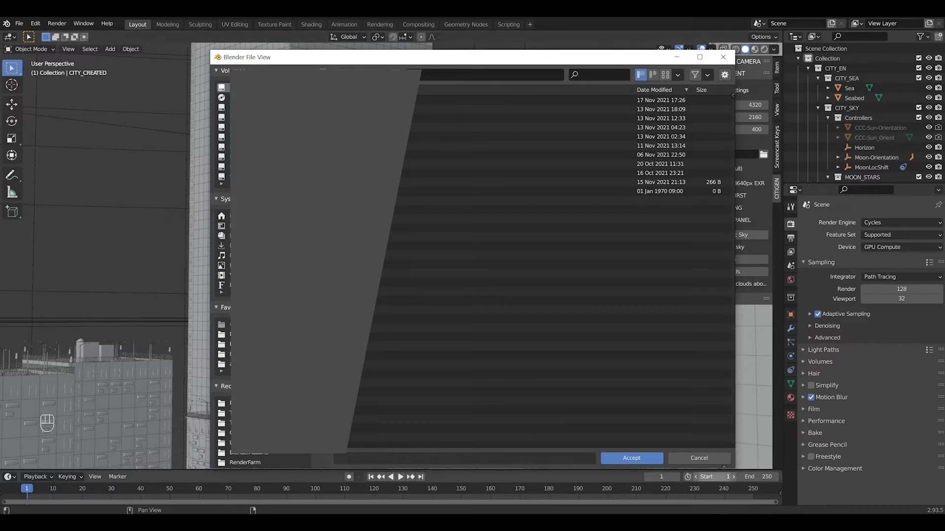
left_click(699, 459)
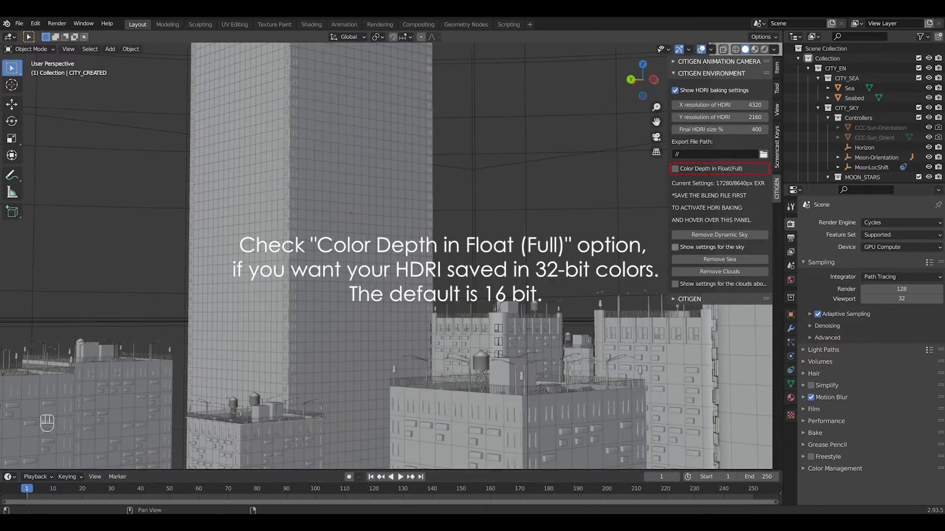
left_click(675, 169)
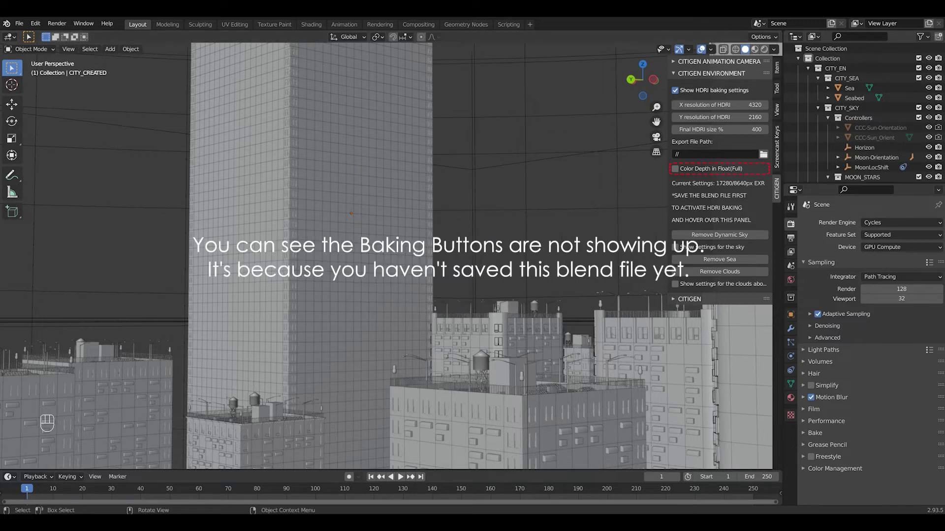
- Save the blend file under a new location in a recently used folder so the HDRI baking options are activated
left_click(19, 23)
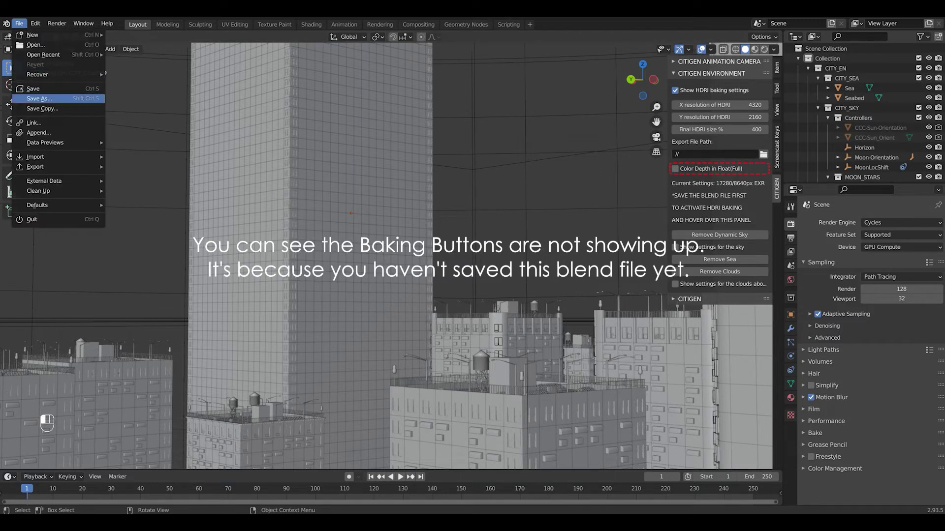
left_click(39, 98)
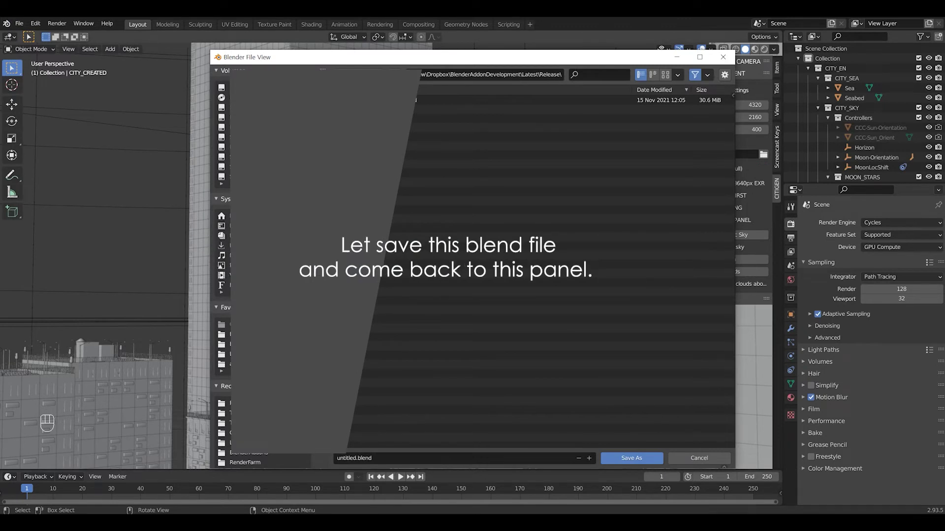
left_click(224, 403)
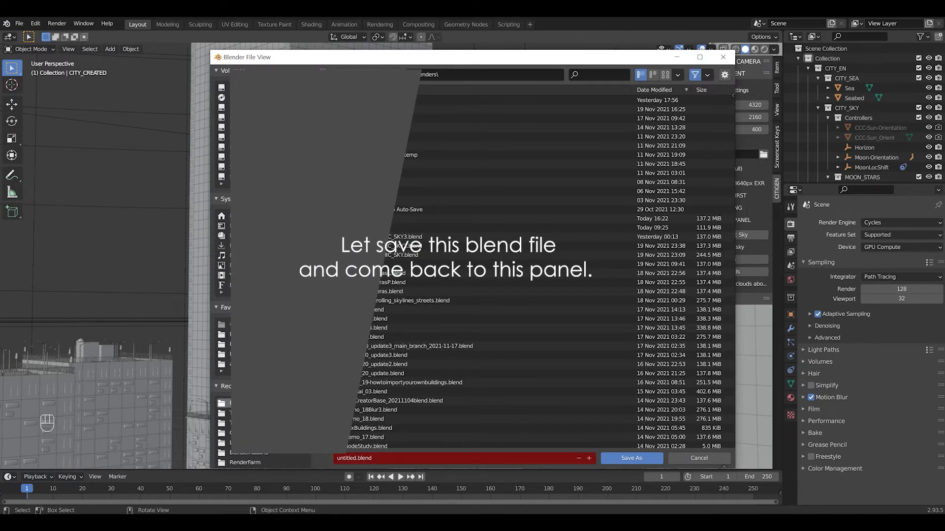
left_click(512, 219)
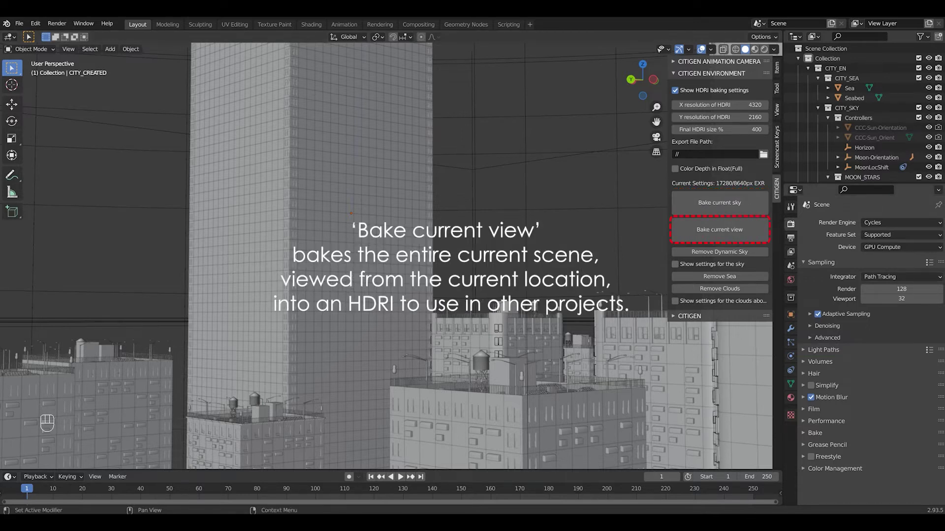
- Set the render samples to 32 and the final HDRI size to 20%, and bake the current view as an HDRI
left_click(901, 290)
key("Return")
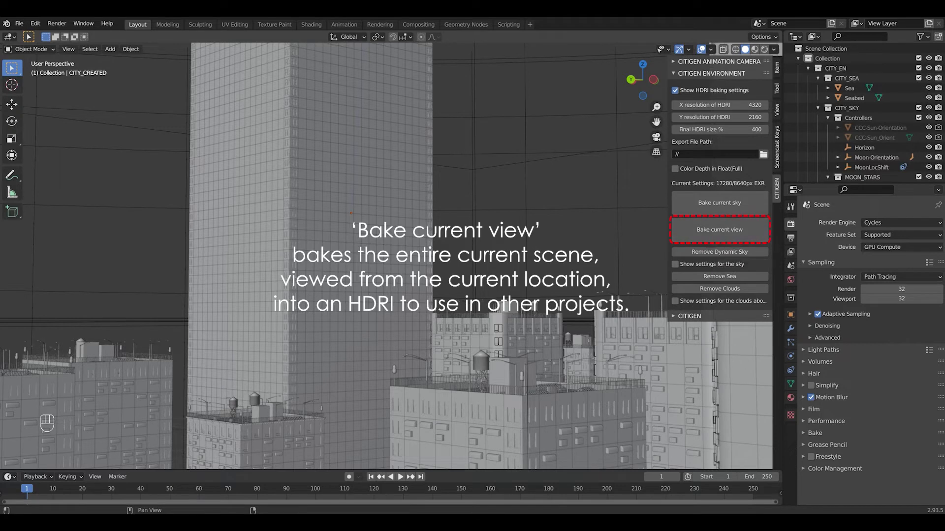
left_click(719, 129)
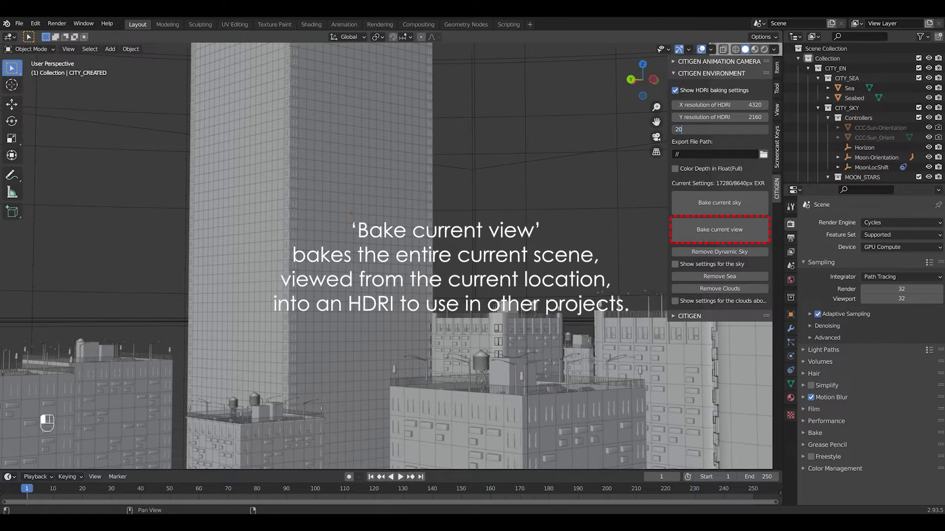
key("Return")
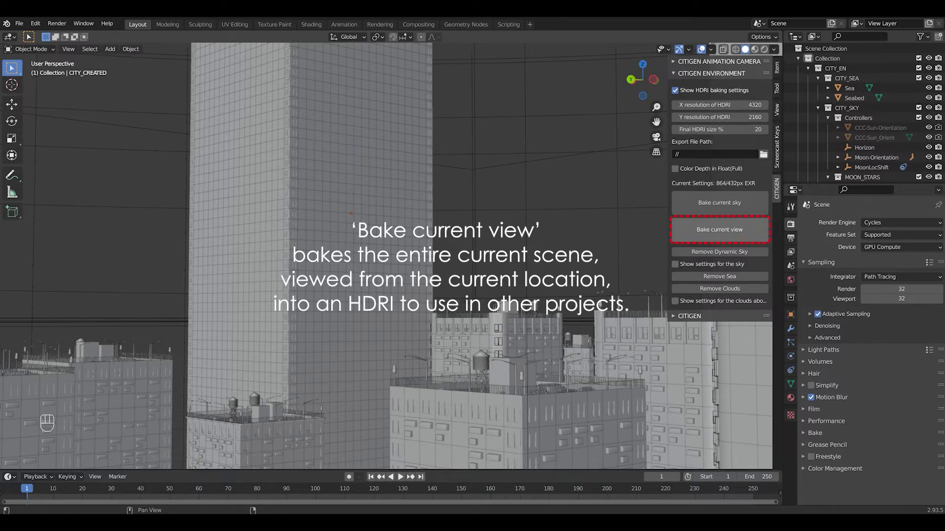
left_click(719, 229)
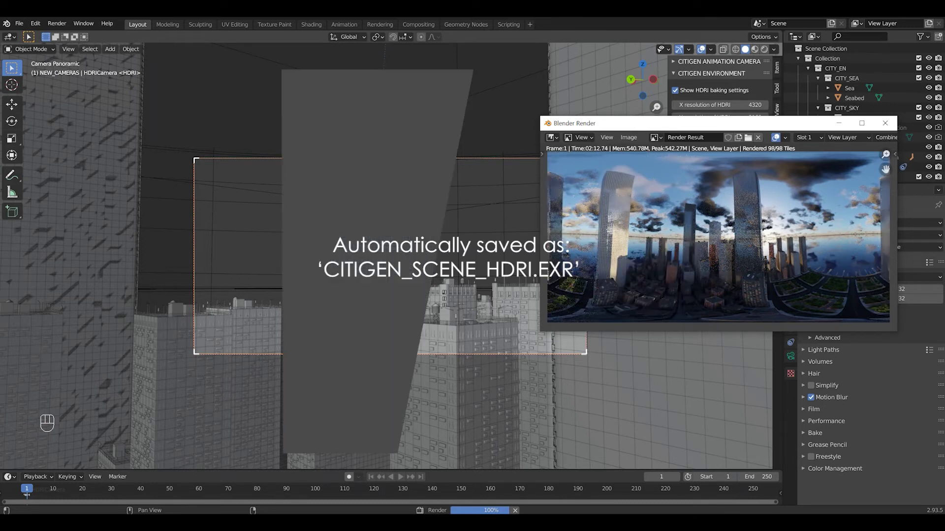
- Look for the automatically saved scene HDRI in the output folder through the render's save-a-copy file browser
left_click(628, 138)
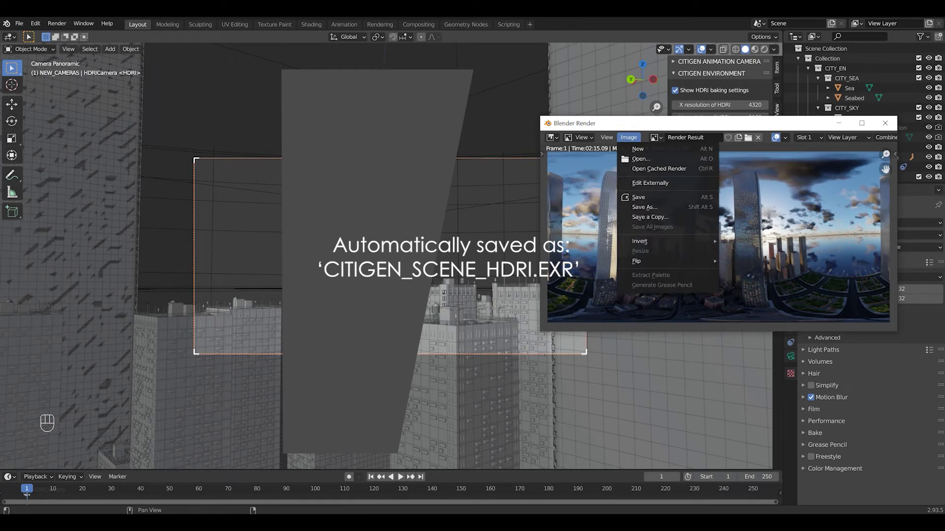
left_click(650, 217)
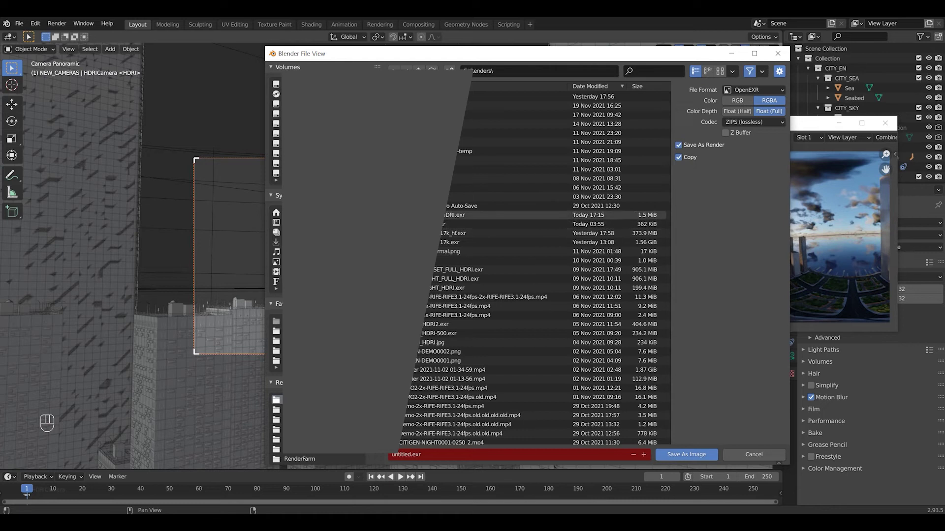
left_click(455, 215)
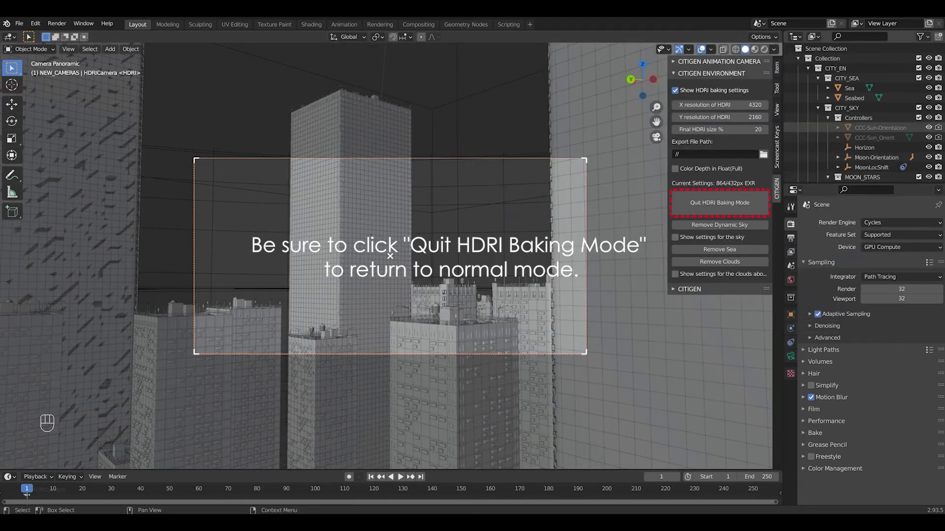
- Quit HDRI Baking Mode and bake the current sky, moving the render window clear of the CITIGEN settings
left_click(719, 203)
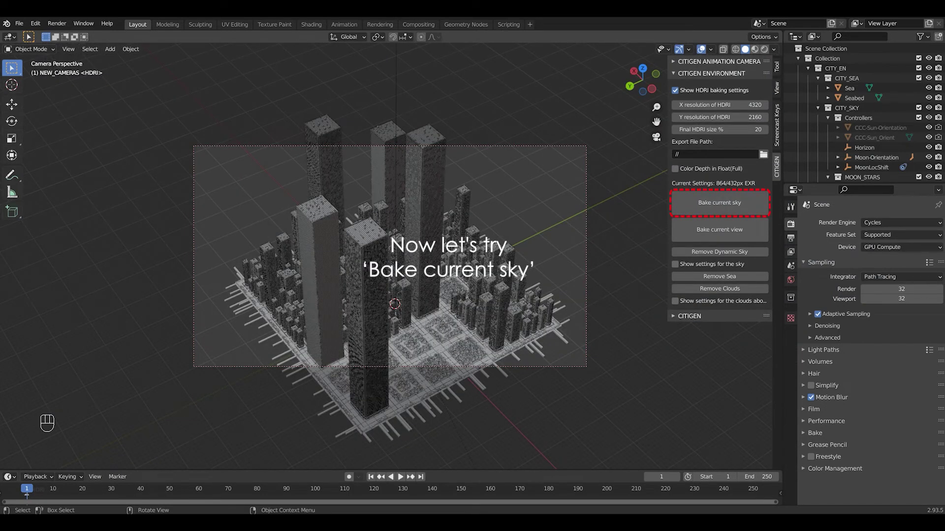
left_click(719, 204)
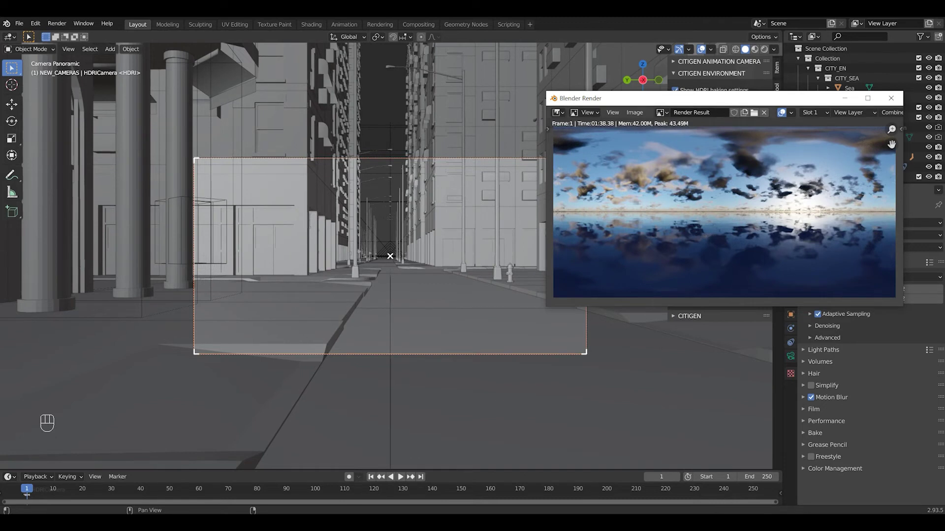
mouse_move(755, 116)
left_mouse_down()
mouse_move(553, 206)
mouse_move(287, 242)
mouse_move(298, 241)
left_mouse_up()
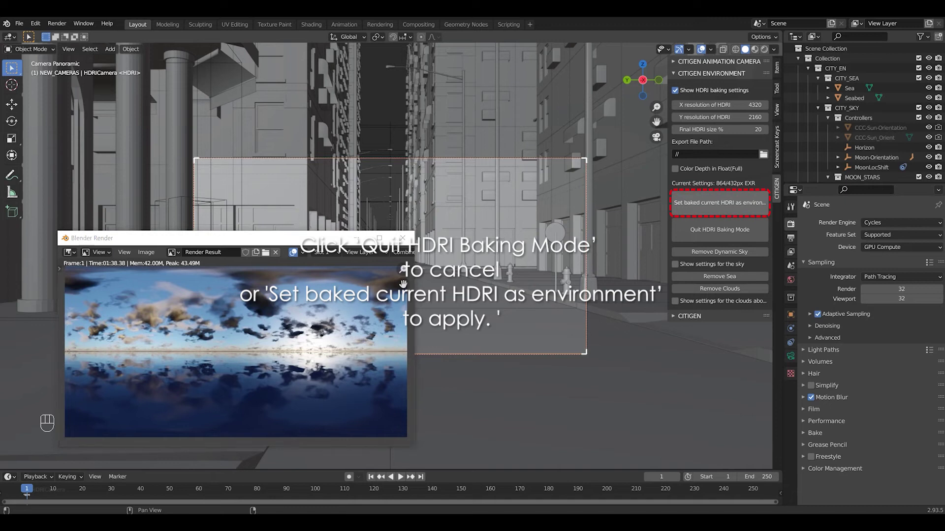
- Set the baked current HDRI as environment and inspect the city from several angles in rendered and solid shading
left_click(719, 202)
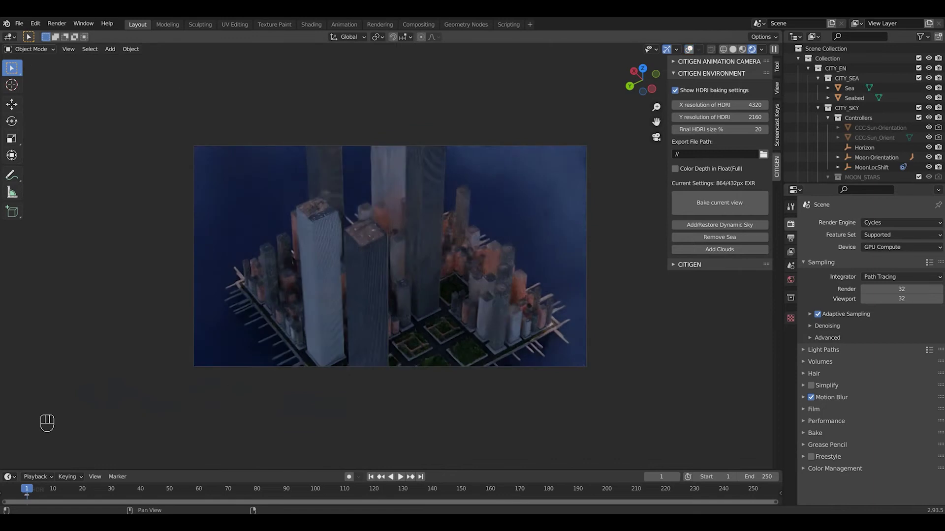
middle_click_drag(389, 256, 389, 211)
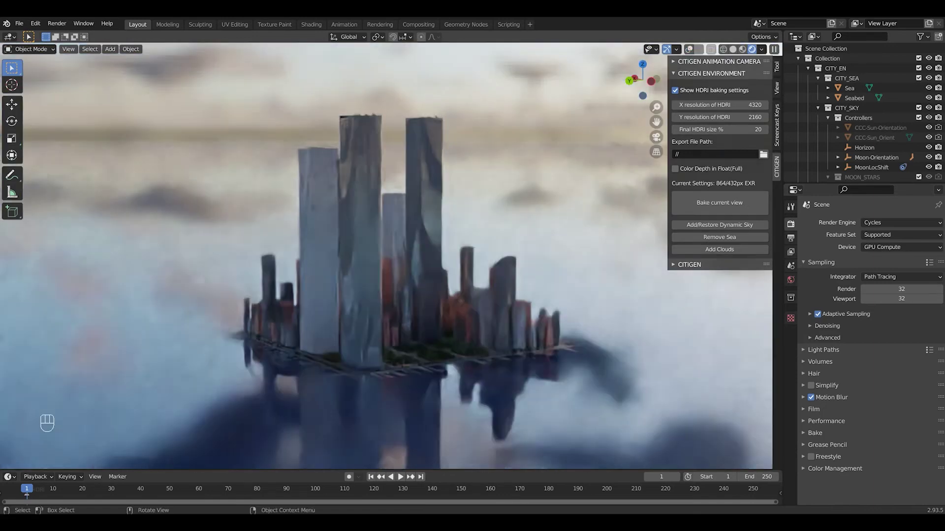
scroll(387, 256, "up", 4)
scroll(386, 256, "up", 3)
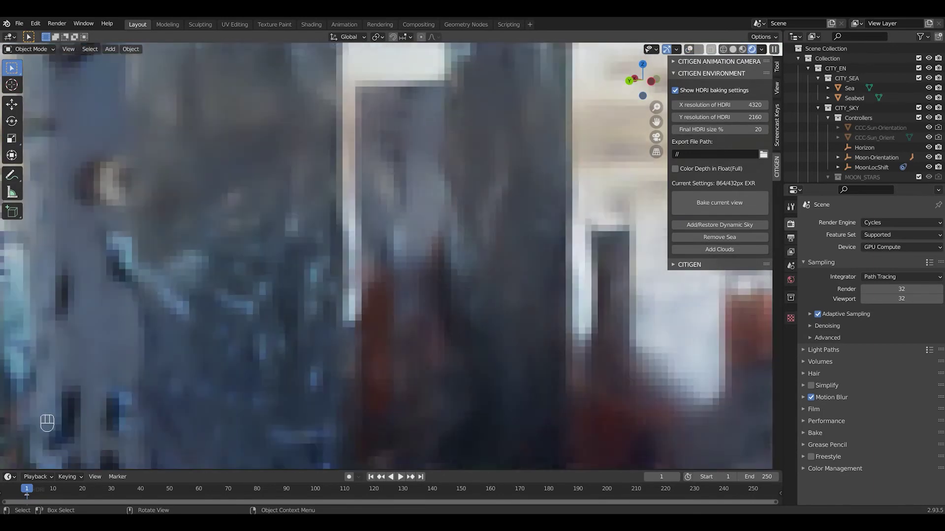
middle_click_drag(386, 256, 387, 301)
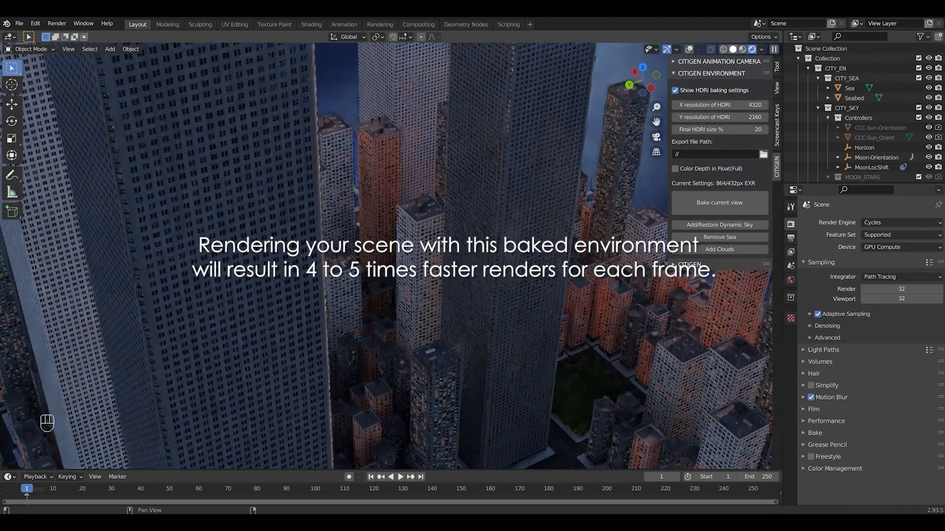
key("z")
mouse_move(386, 256)
middle_mouse_down()
mouse_move(386, 315)
mouse_move(386, 288)
middle_mouse_up()
key("z")
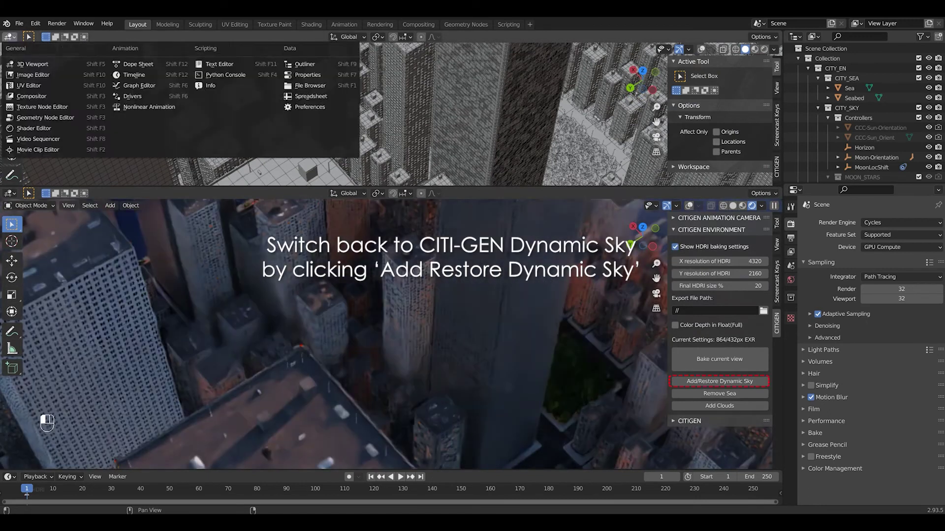
- Restore the CITIGEN Dynamic Sky and add the clouds, with the world's shader nodes open above the viewport
left_click(719, 381)
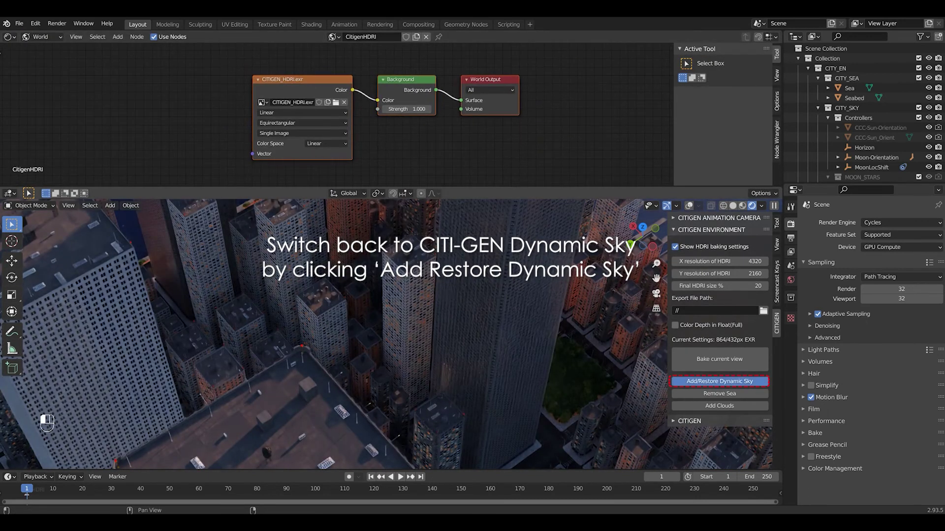
middle_click_drag(344, 74, 344, 186)
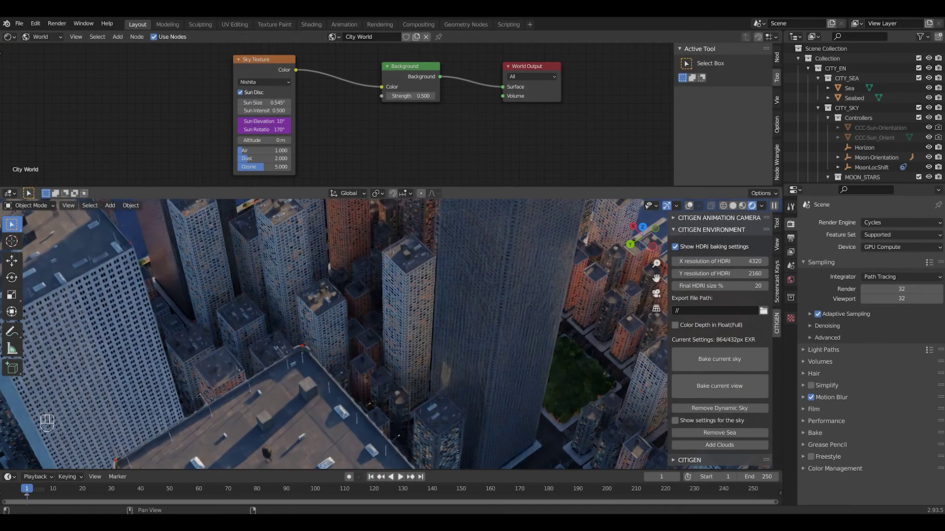
left_click(720, 444)
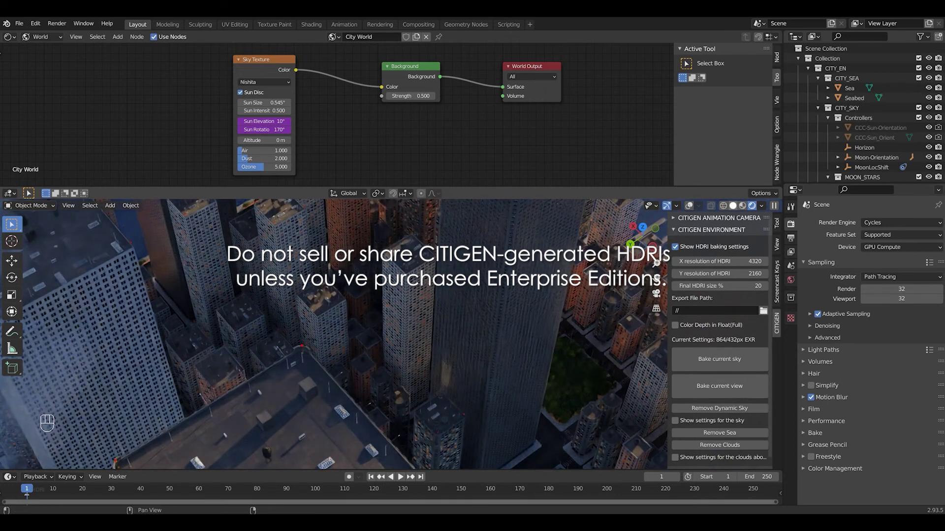
- Reframe the view in solid shading to face the towers against the sky, and go to frame 116 in rendered shading
left_click(733, 205)
mouse_move(374, 344)
middle_mouse_down()
mouse_move(354, 285)
mouse_move(275, 281)
middle_mouse_up()
middle_click_drag(345, 305, 285, 305)
left_click(764, 205)
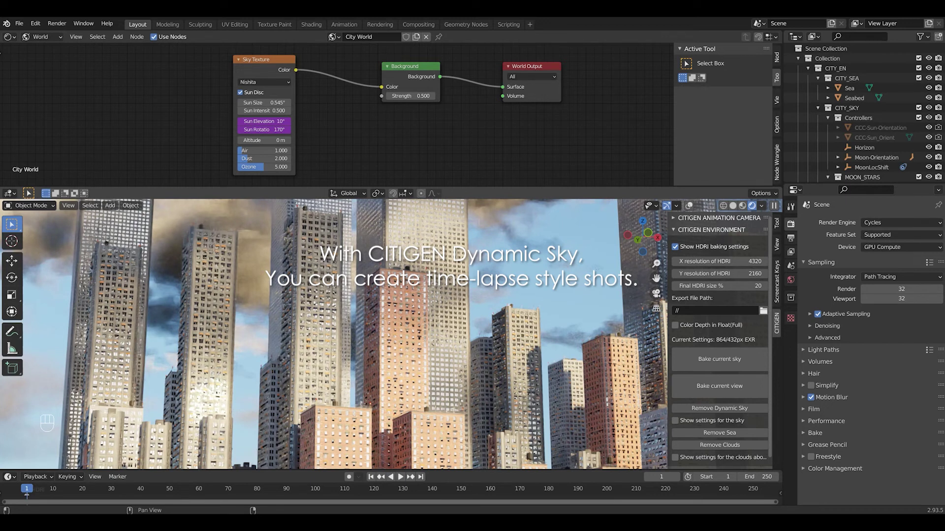
left_click(362, 489)
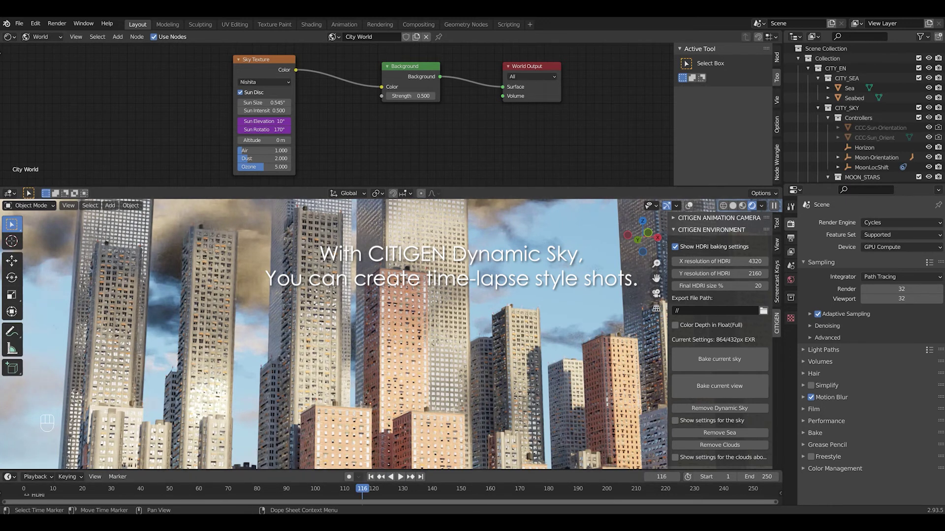